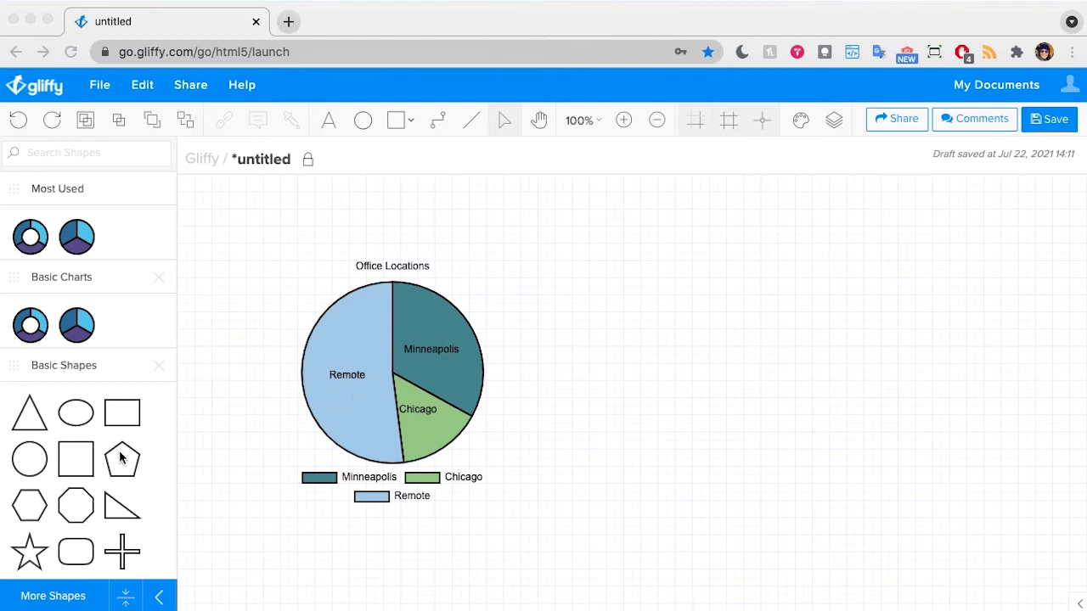
# Add the Charts shape library through More Shapes.
pyautogui.scroll(-10, 119, 458)
pyautogui.scroll(10, 118, 454)
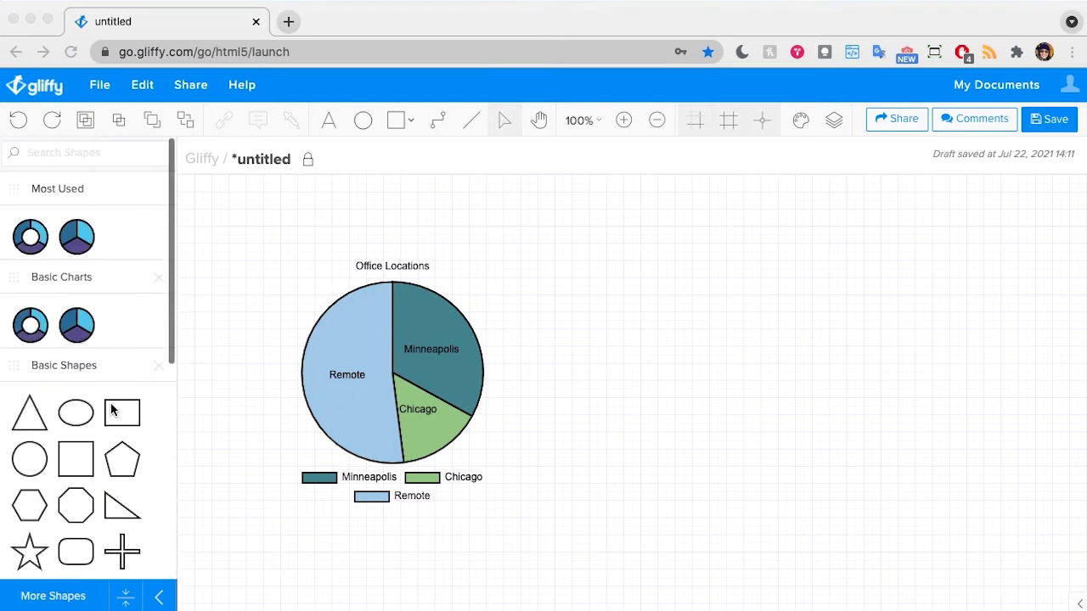
pyautogui.click(34, 596)
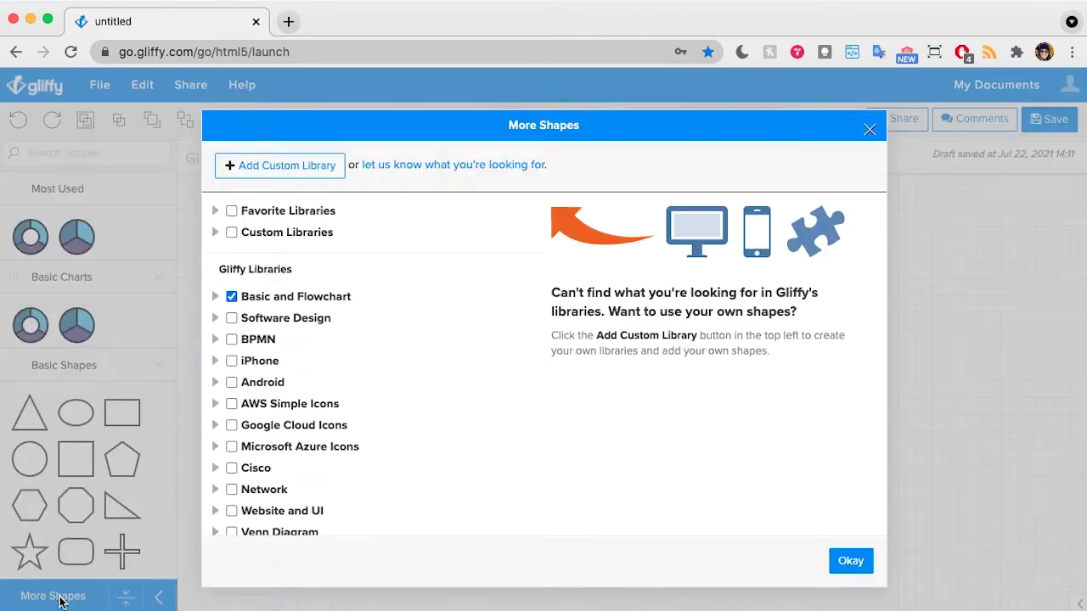
pyautogui.scroll(-3, 253, 444)
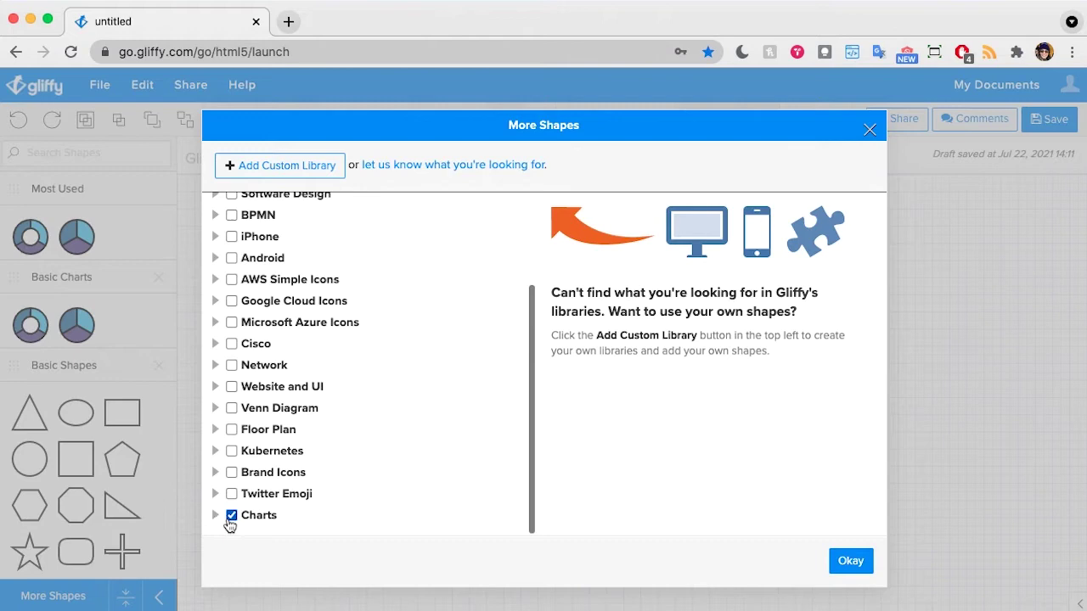
pyautogui.click(851, 562)
# Place a test donut chart beside the existing pie, then delete it.
pyautogui.click(382, 370)
pyautogui.click(207, 203)
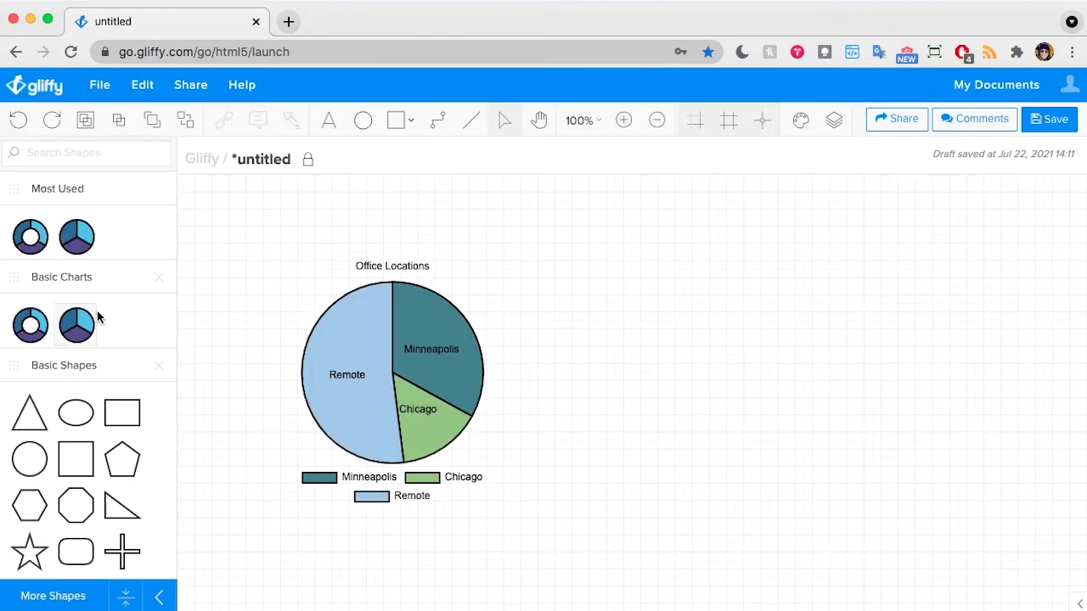
pyautogui.moveTo(29, 240); pyautogui.dragTo(552, 252)
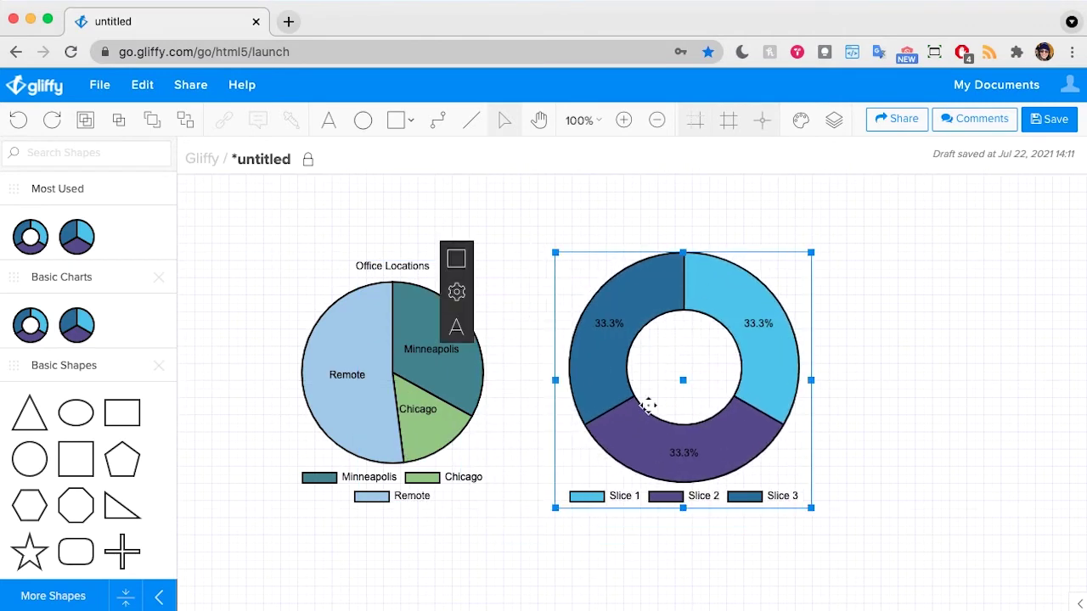
pyautogui.press('BackSpace')
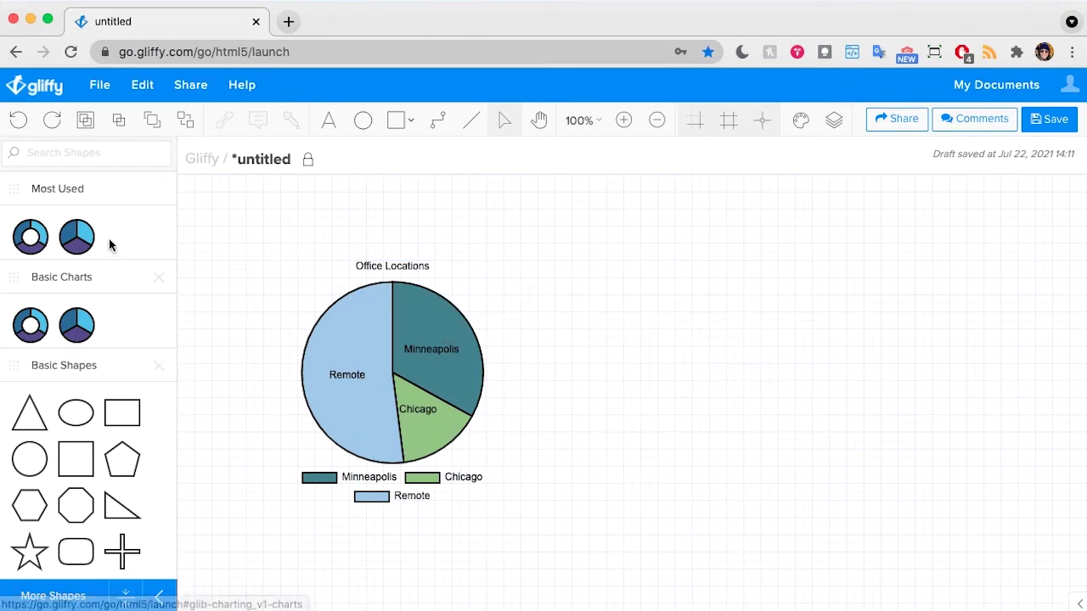
# Place and delete a test three-slice pie, then select the Office Locations pie.
pyautogui.moveTo(76, 238); pyautogui.dragTo(542, 272)
pyautogui.click(473, 447)
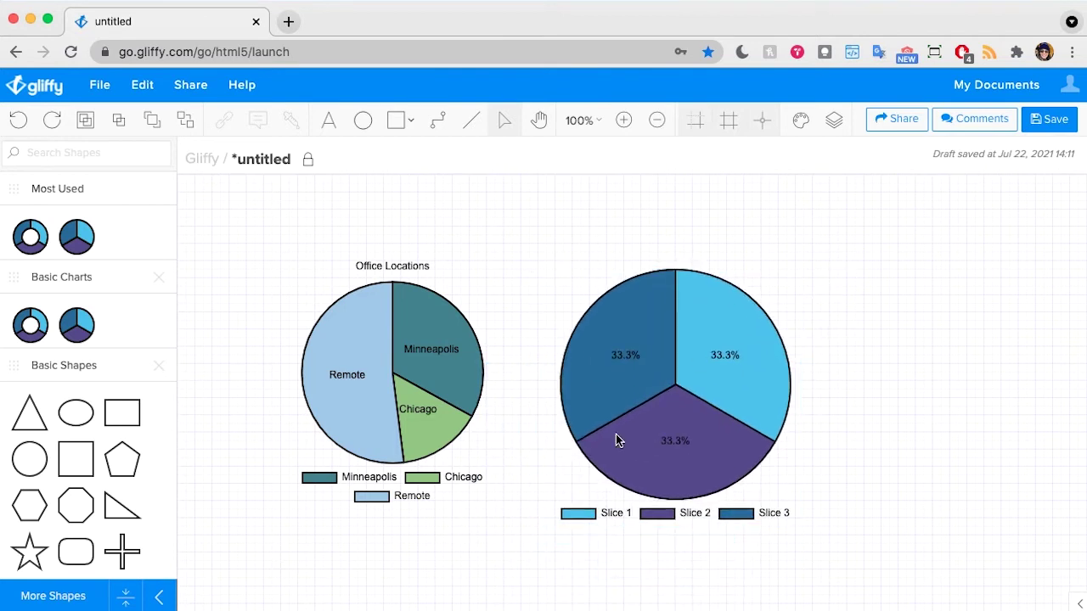
pyautogui.click(676, 398)
pyautogui.press('BackSpace')
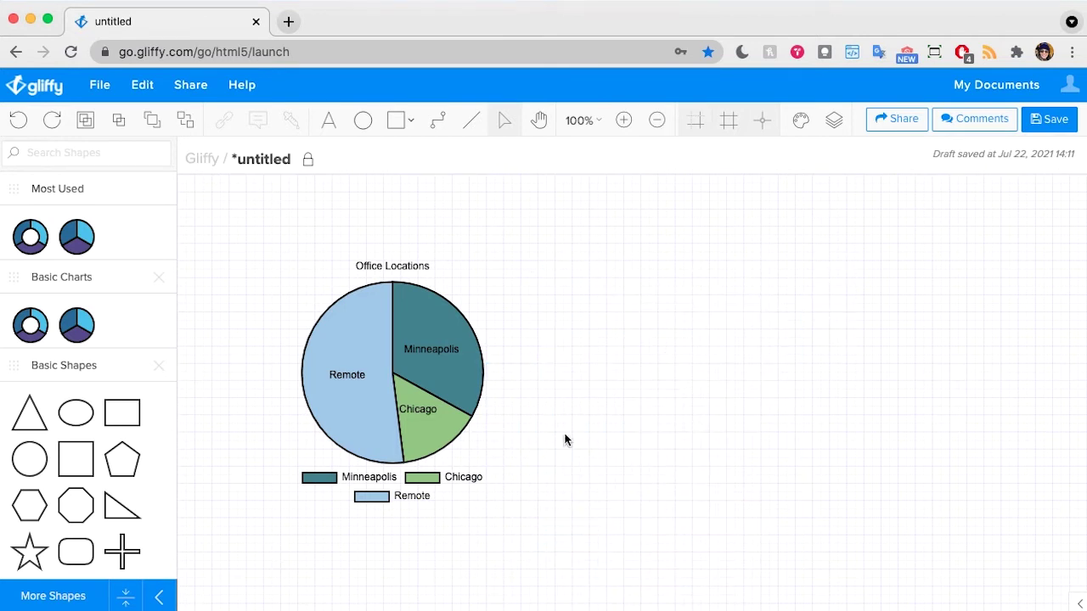
pyautogui.click(434, 394)
# Delete the Office Locations pie and place a fresh three-slice pie chart.
pyautogui.press('BackSpace')
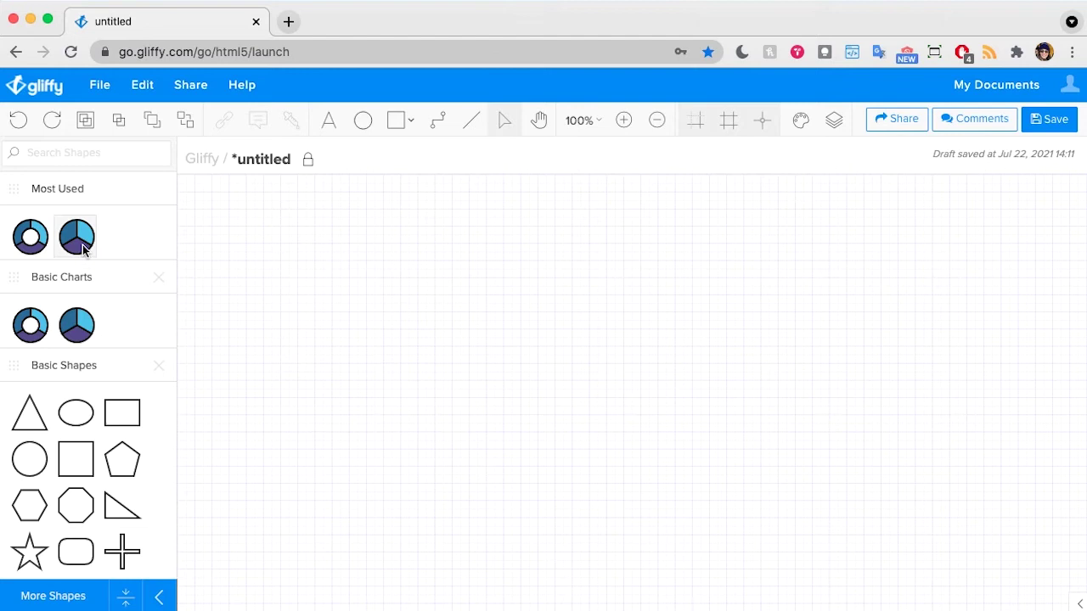
pyautogui.moveTo(75, 242); pyautogui.dragTo(300, 271)
pyautogui.click(705, 360)
pyautogui.click(422, 342)
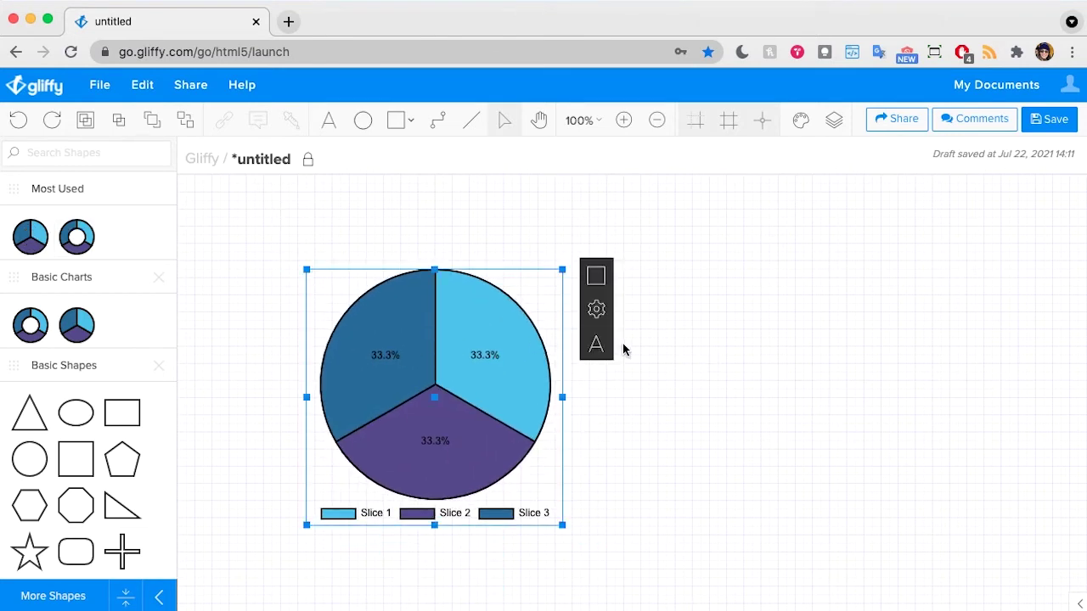
# Cut the pie's data down to Slice 1 alone and label slices by name.
pyautogui.click(596, 312)
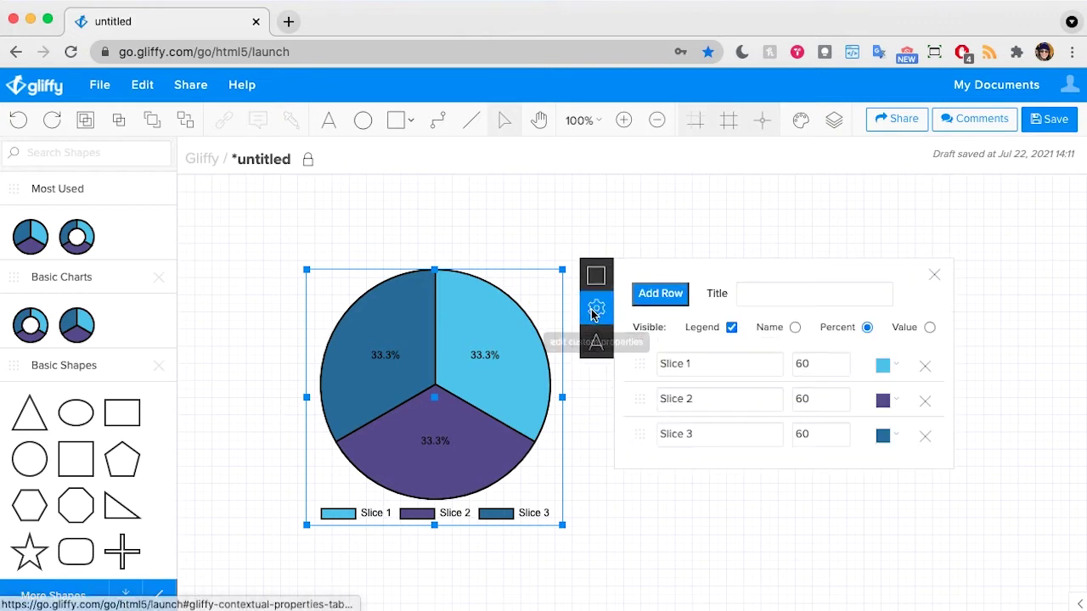
pyautogui.click(925, 436)
pyautogui.click(924, 401)
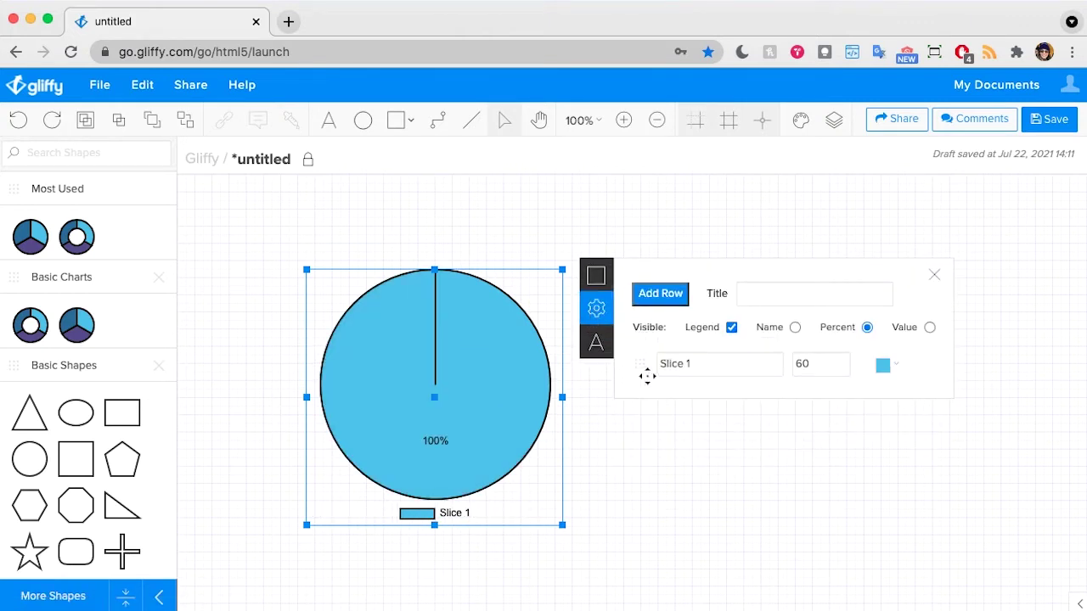
pyautogui.click(645, 297)
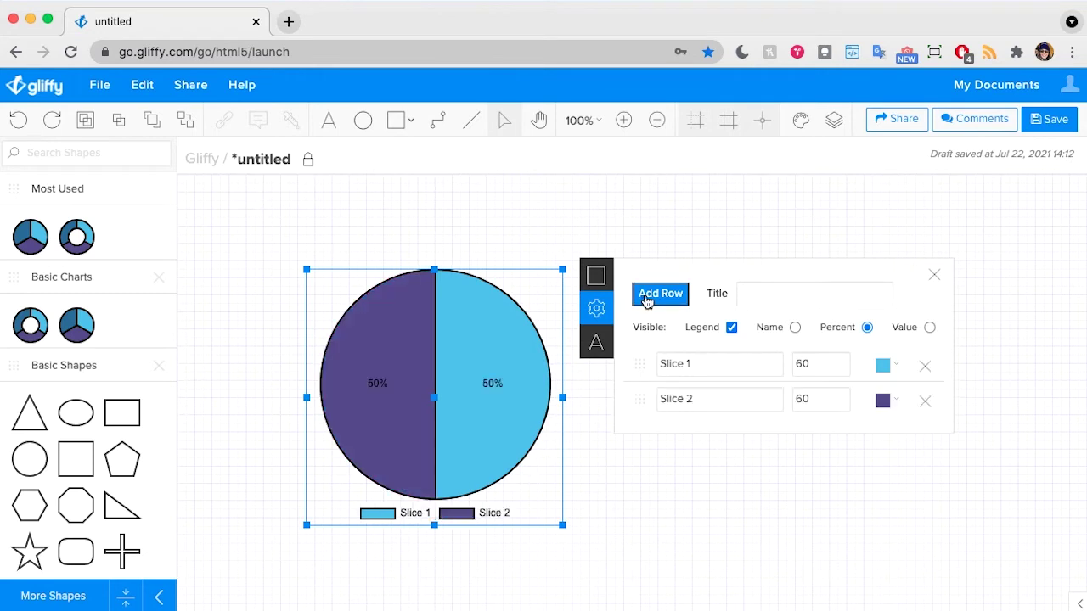
pyautogui.click(647, 300)
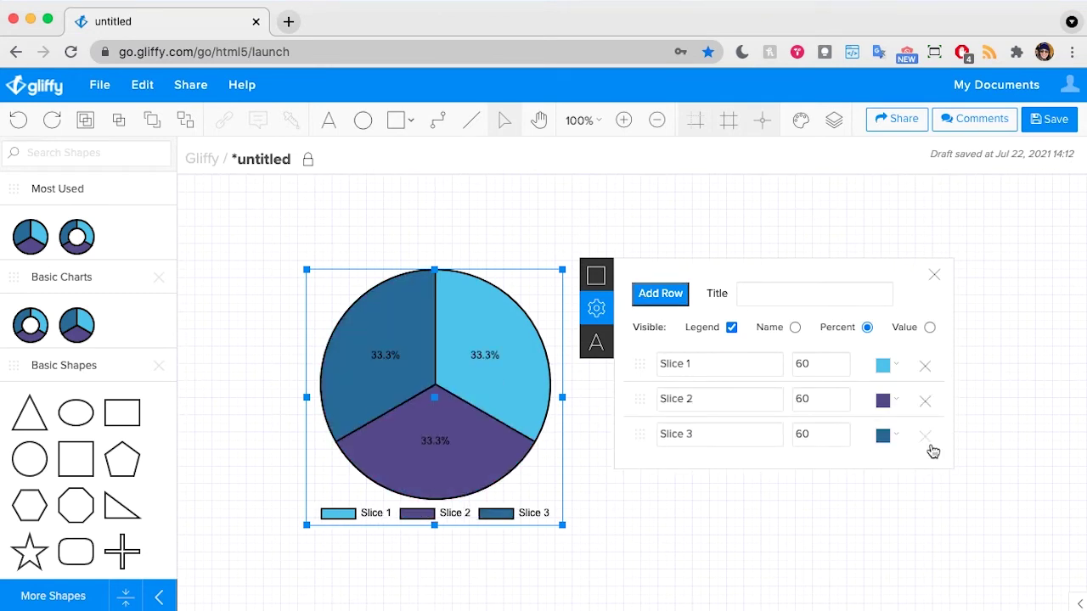
pyautogui.click(925, 436)
pyautogui.click(925, 402)
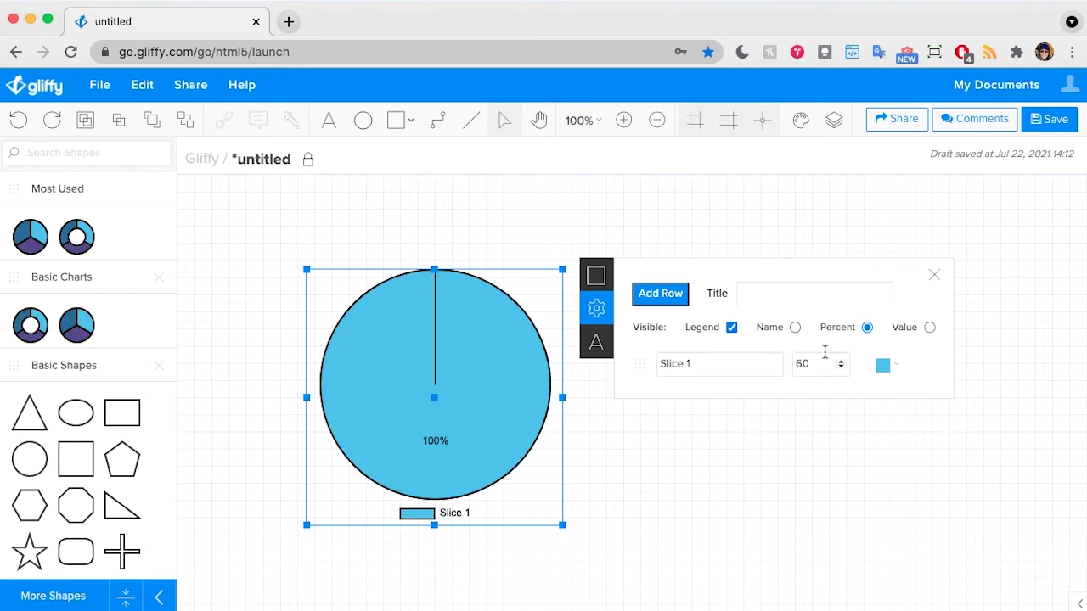
pyautogui.click(929, 329)
pyautogui.click(795, 328)
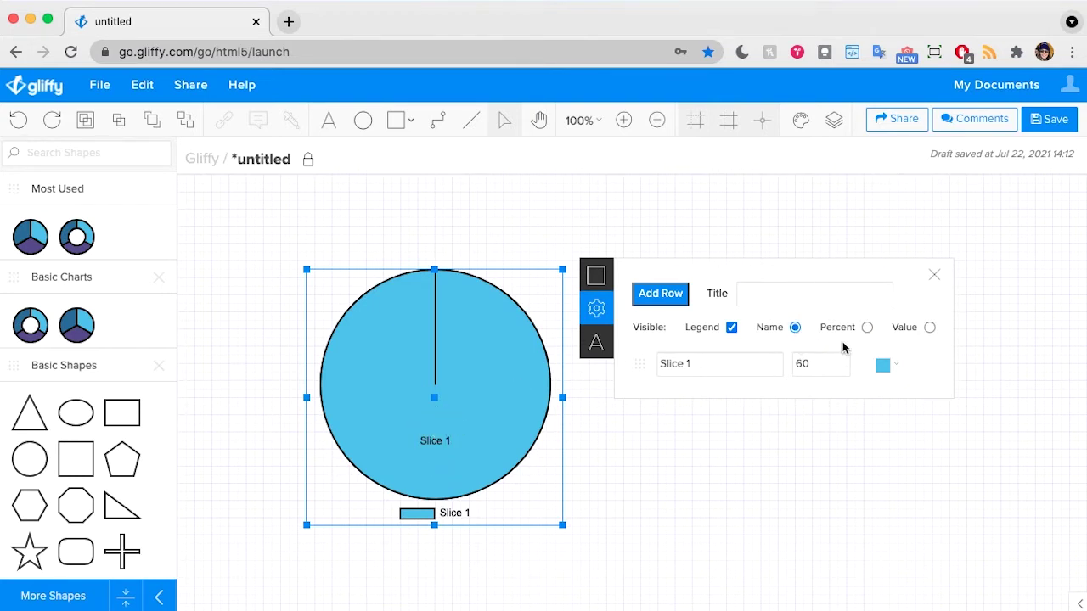
# Add a second slice, title the chart 'Office Locations', and colour Slice 1 medium blue, Slice 2 light blue.
pyautogui.click(663, 293)
pyautogui.click(785, 294)
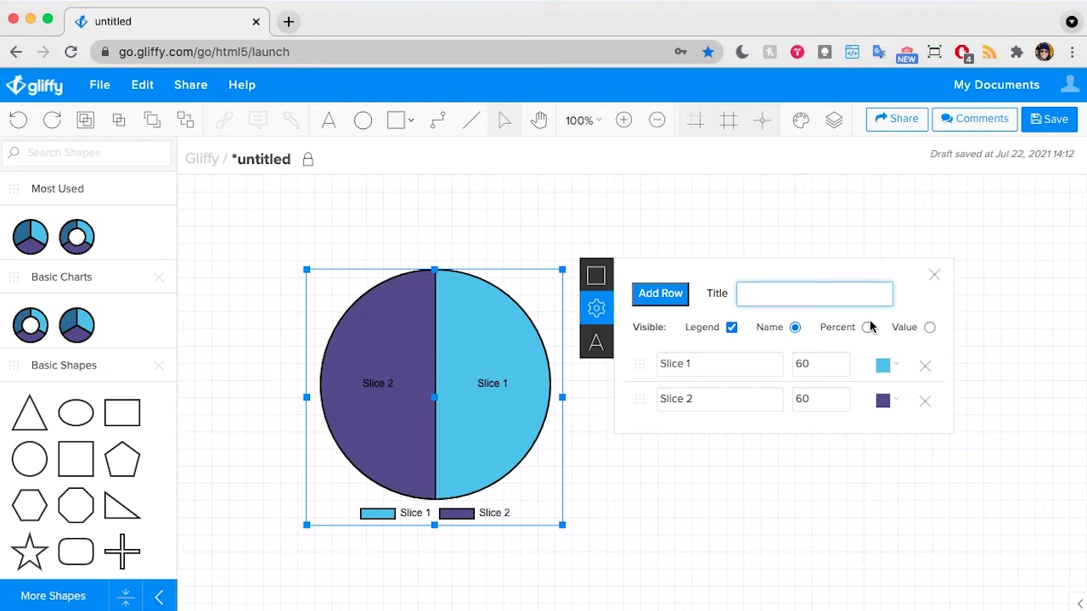
pyautogui.write('O')
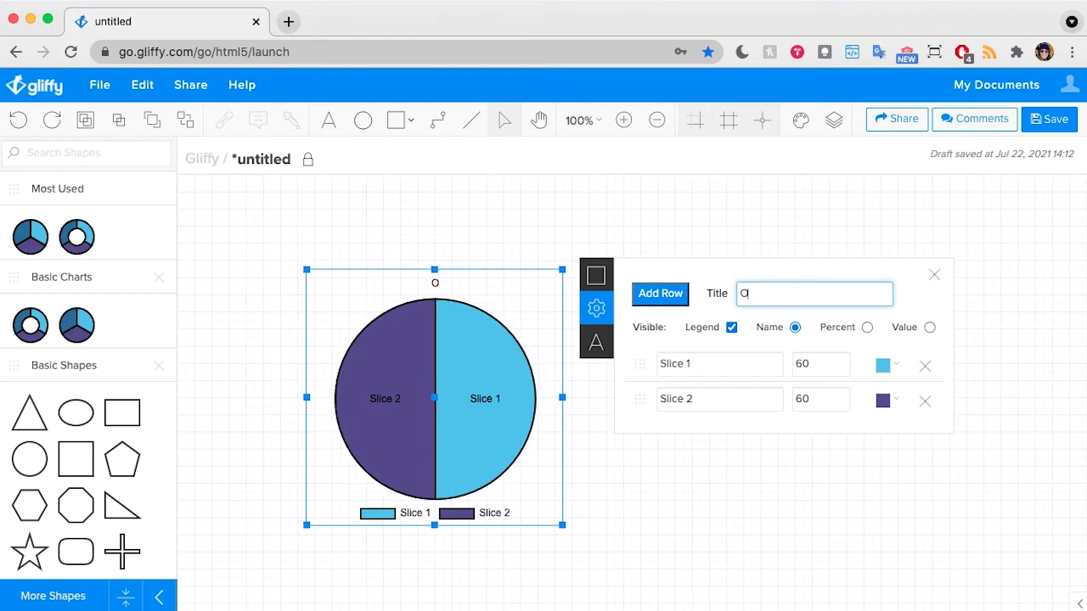
pyautogui.write('ffice Locations')
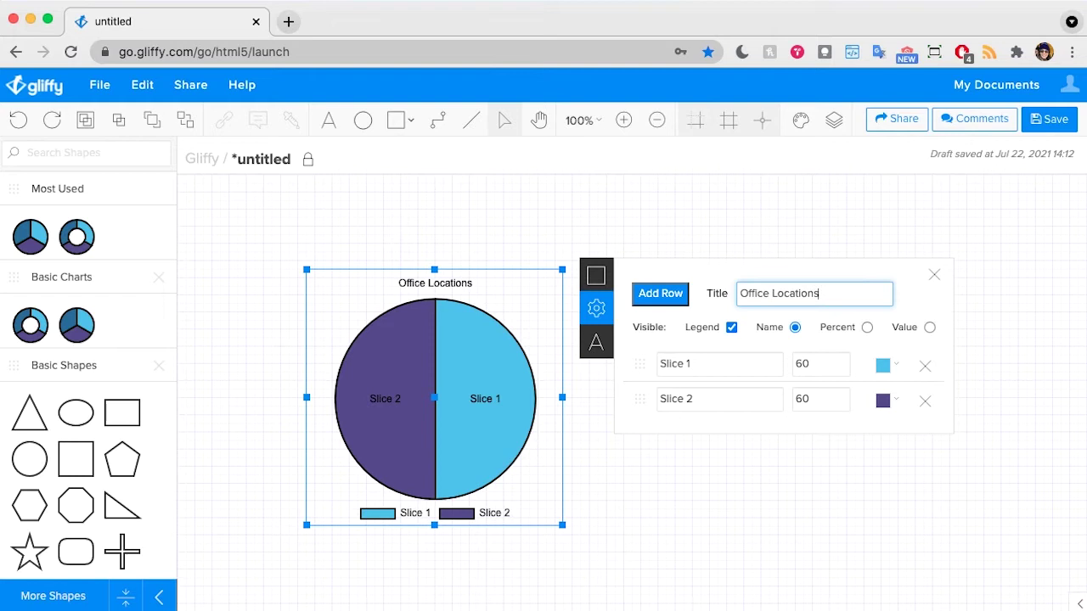
pyautogui.click(894, 403)
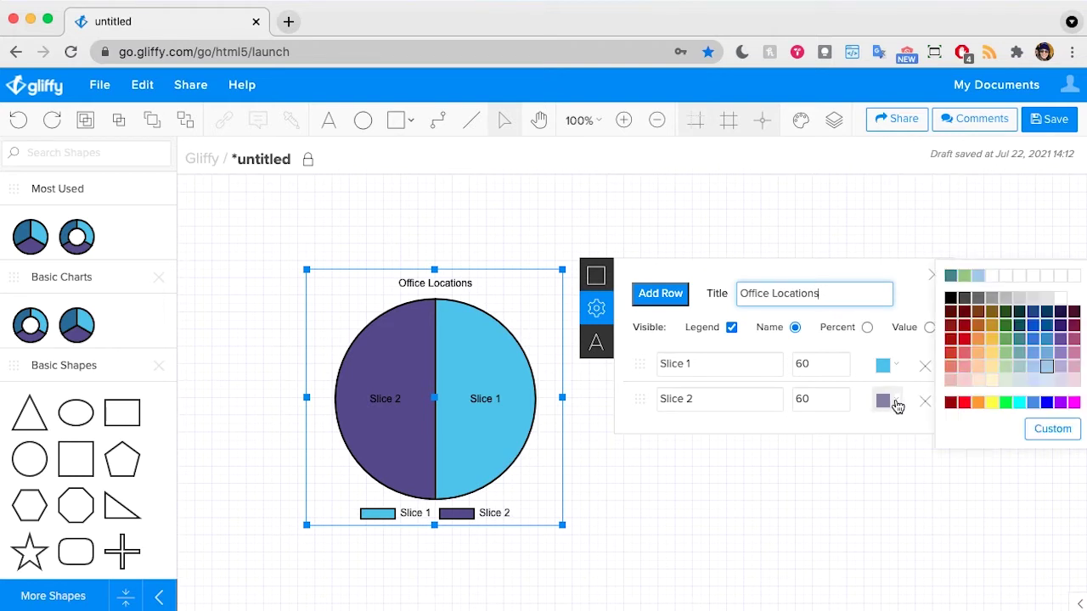
pyautogui.click(1034, 365)
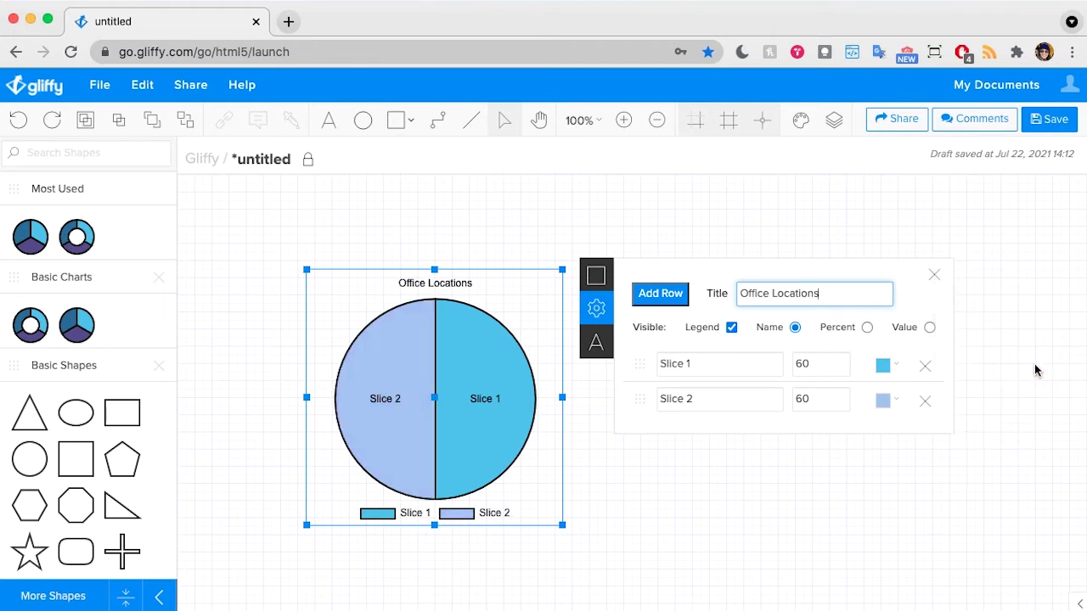
pyautogui.click(895, 367)
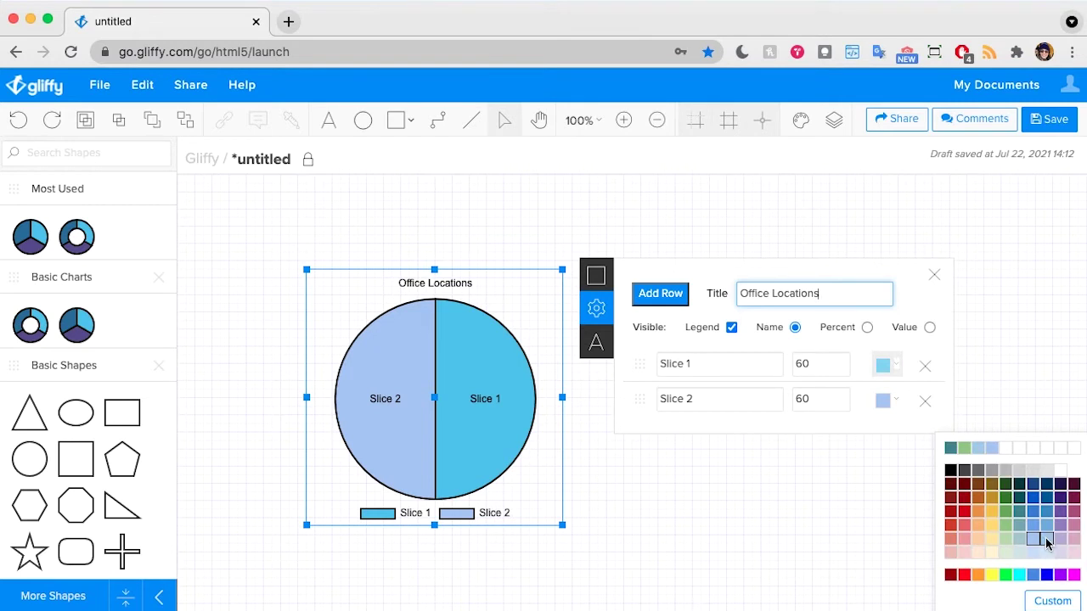
pyautogui.click(1030, 506)
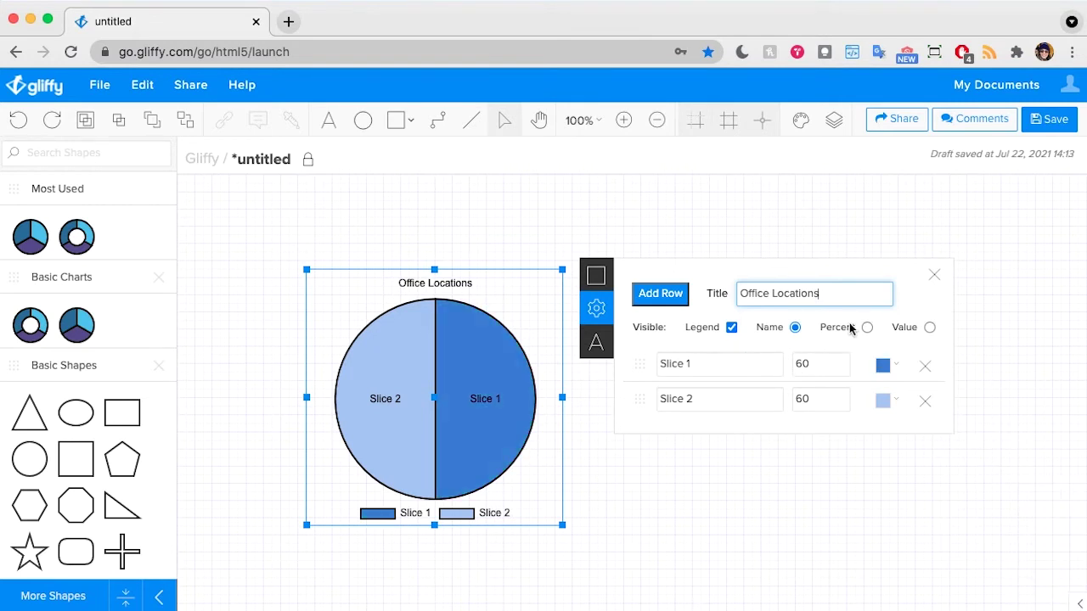
# Rename the slices to 'Minneapolis' and 'Chicago'.
pyautogui.moveTo(701, 359); pyautogui.dragTo(636, 360)
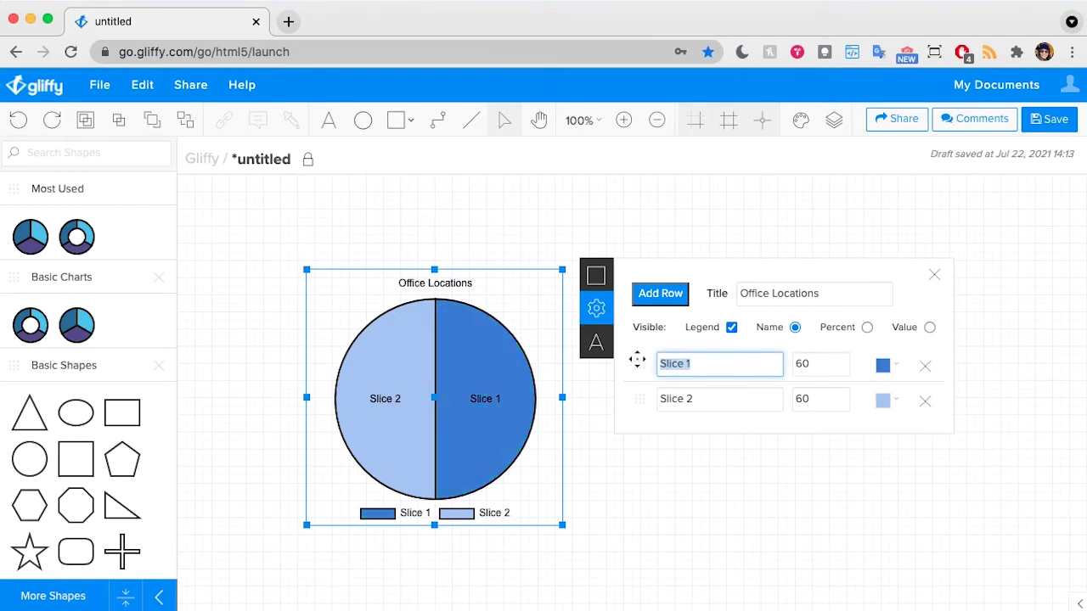
pyautogui.write('Minneapolis')
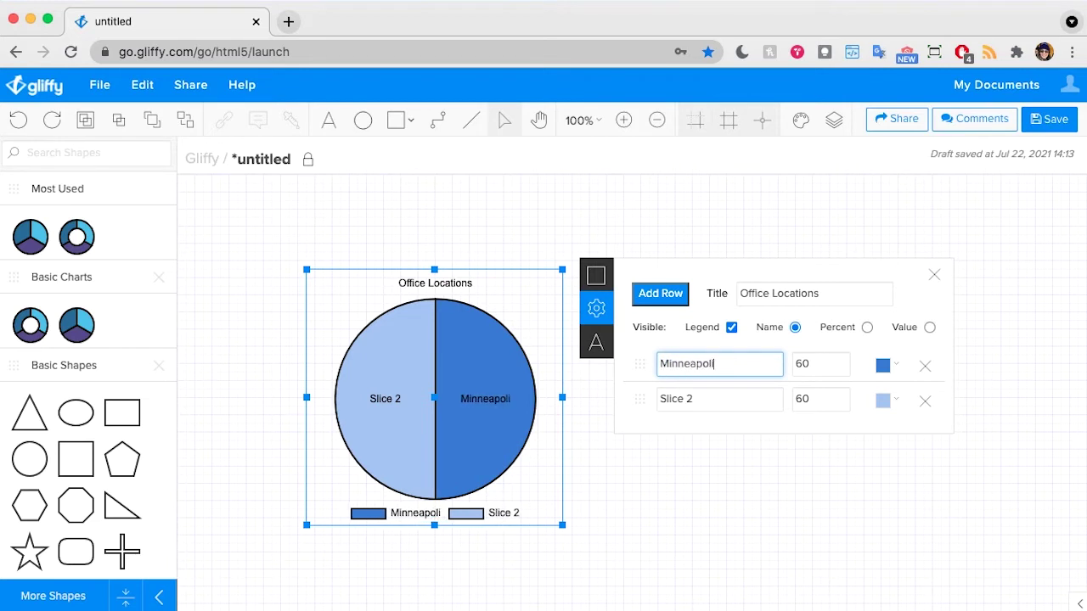
pyautogui.click(690, 399)
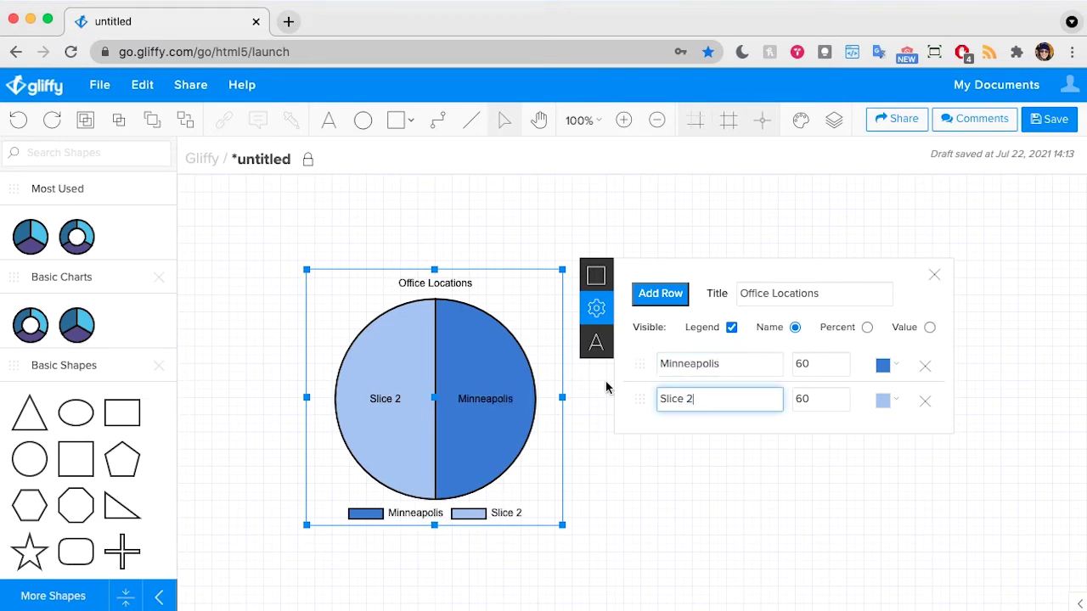
pyautogui.press('BackSpace')
pyautogui.press('BackSpace')
pyautogui.press('BackSpace')
pyautogui.press('BackSpace')
pyautogui.press('BackSpace')
pyautogui.press('BackSpace')
pyautogui.press('BackSpace')
pyautogui.write('C')
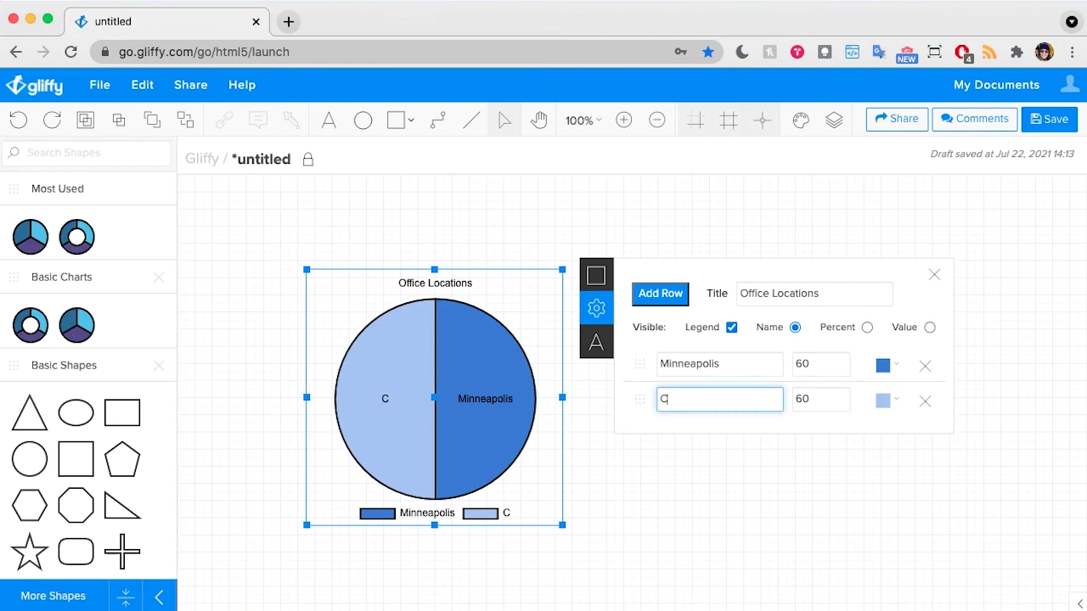
pyautogui.write('hicago')
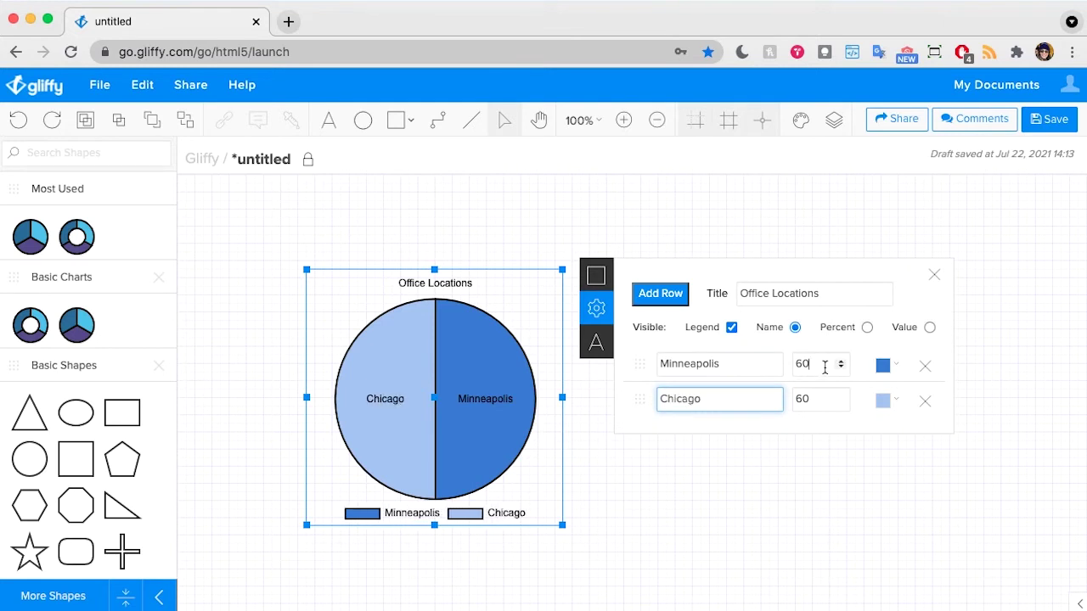
pyautogui.click(824, 367)
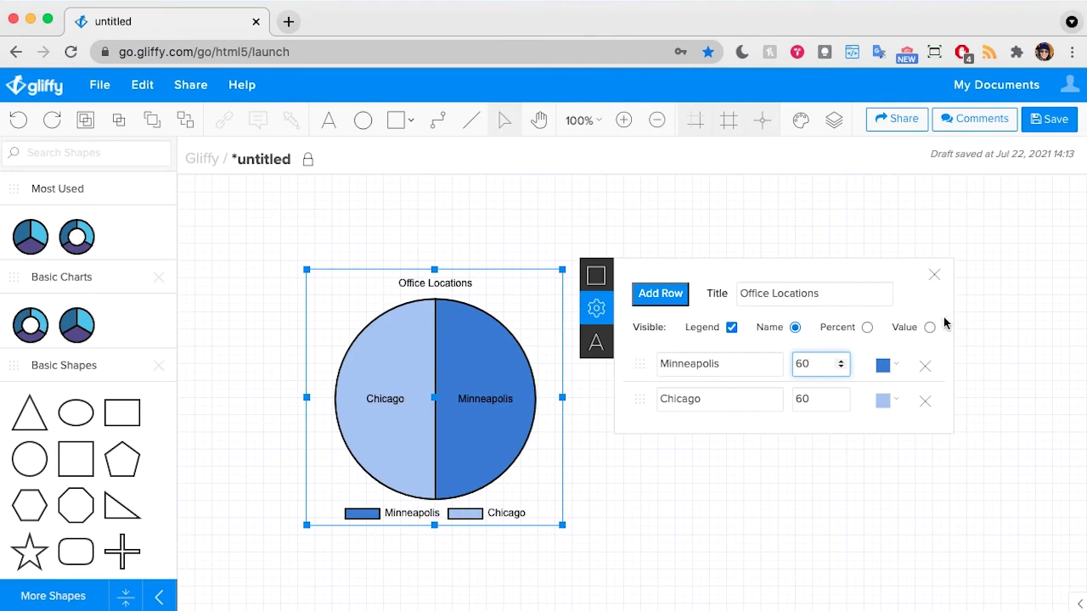
# Switch the slice labels to Percent and change Minneapolis from 60 to 40 and Chicago from 60 to 52.
pyautogui.click(868, 329)
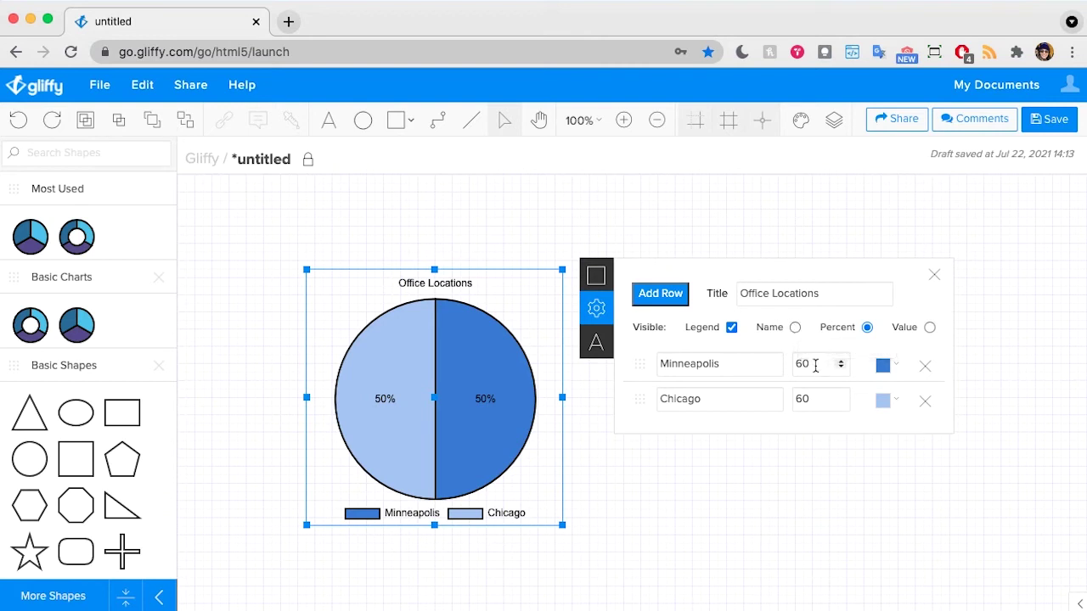
pyautogui.moveTo(815, 365); pyautogui.dragTo(781, 363)
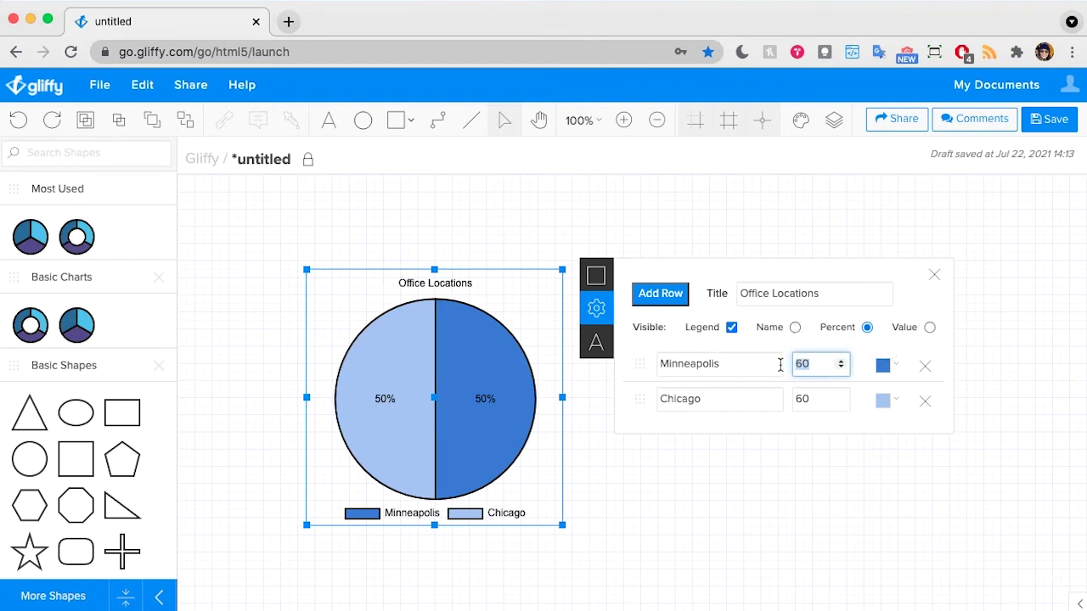
pyautogui.write('40')
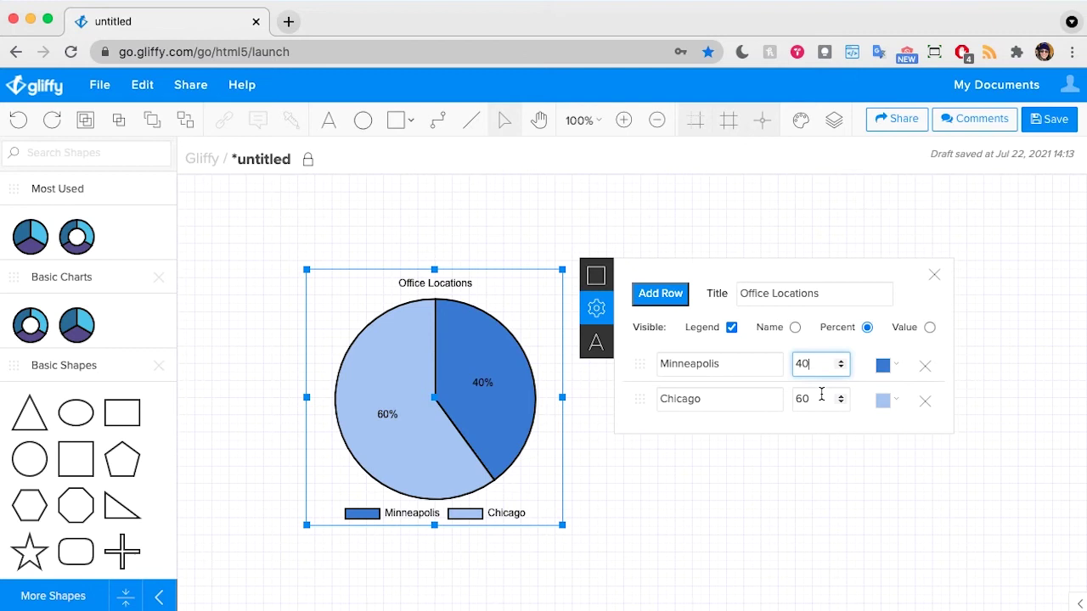
pyautogui.moveTo(812, 399); pyautogui.dragTo(744, 401)
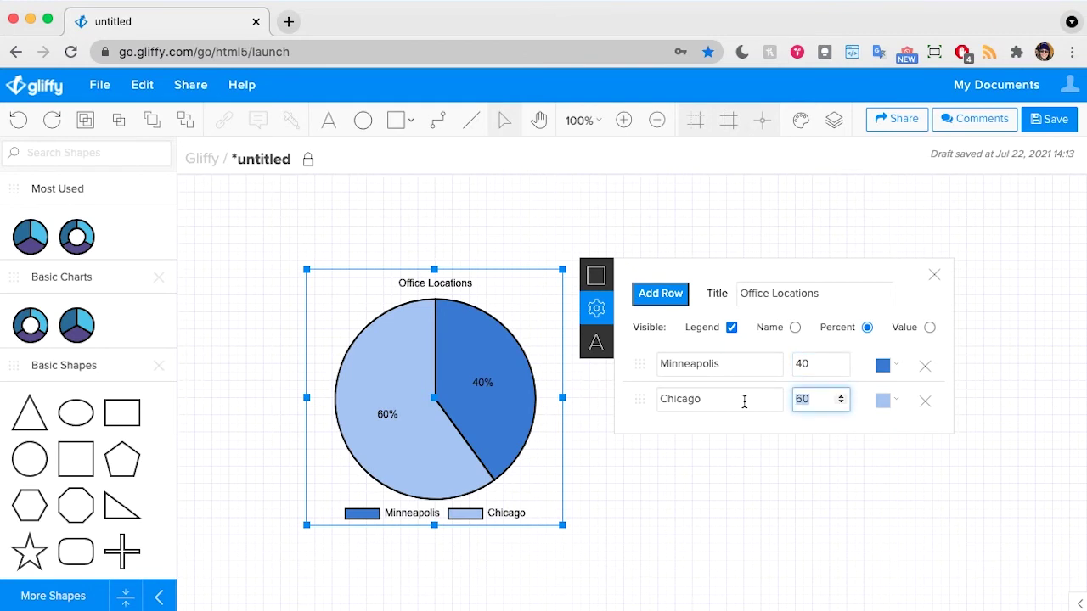
pyautogui.write('52')
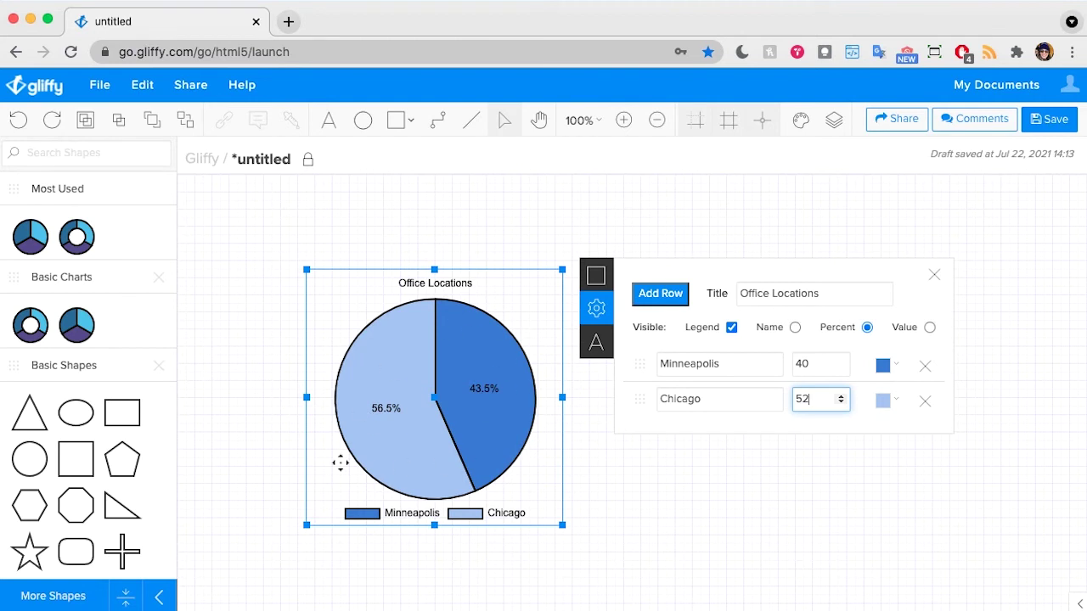
# Add a third slice named 'Remote' with value 20, coloured lavender purple.
pyautogui.click(664, 294)
pyautogui.click(725, 435)
pyautogui.press('BackSpace')
pyautogui.press('BackSpace')
pyautogui.press('BackSpace')
pyautogui.press('BackSpace')
pyautogui.press('BackSpace')
pyautogui.press('BackSpace')
pyautogui.press('BackSpace')
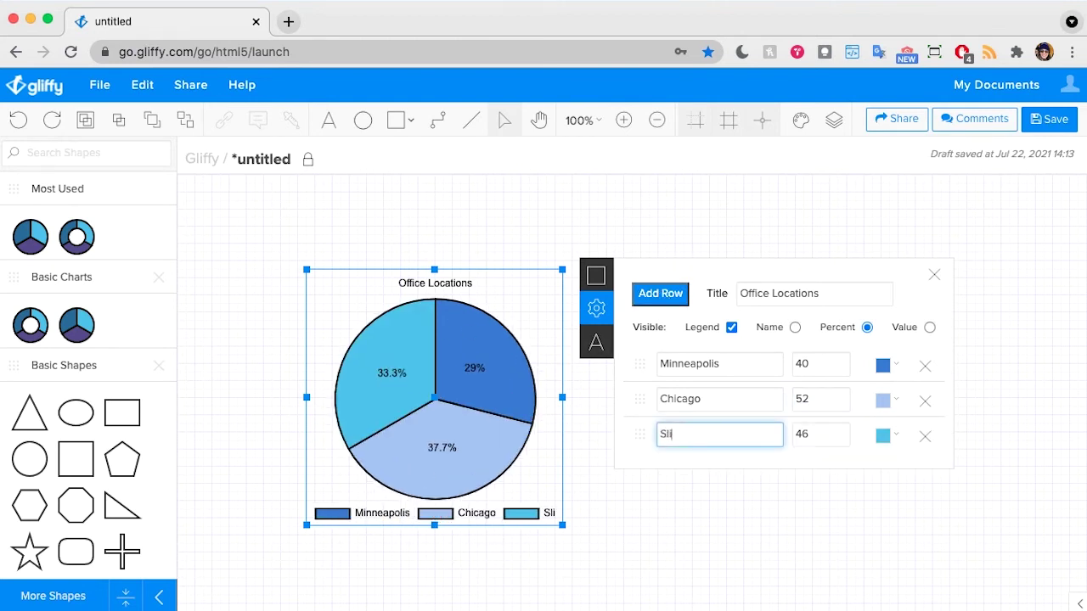
pyautogui.write('Remote')
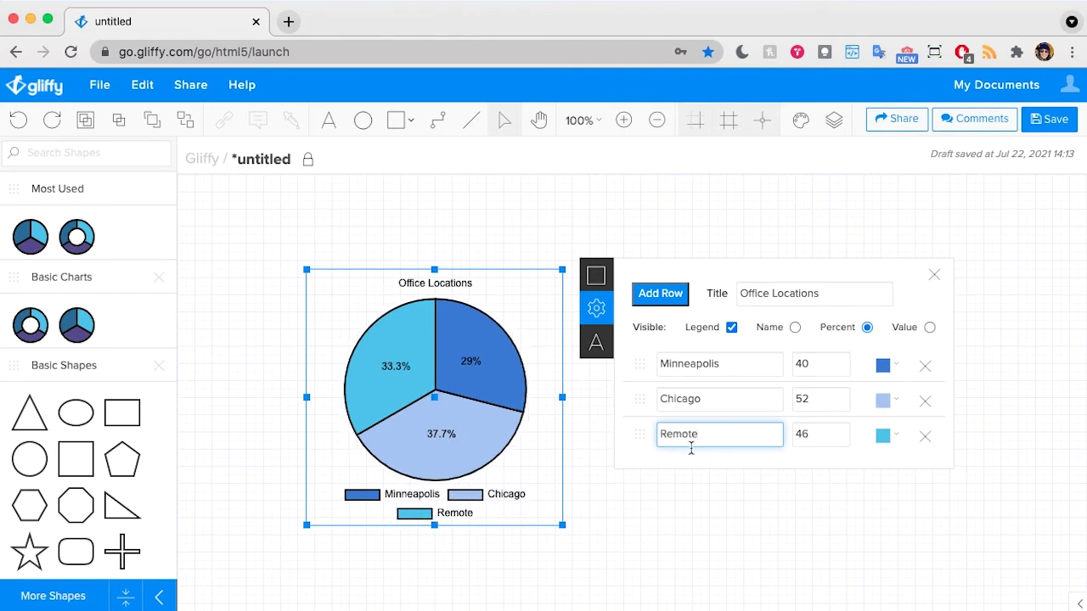
pyautogui.click(796, 446)
pyautogui.doubleClick(809, 435)
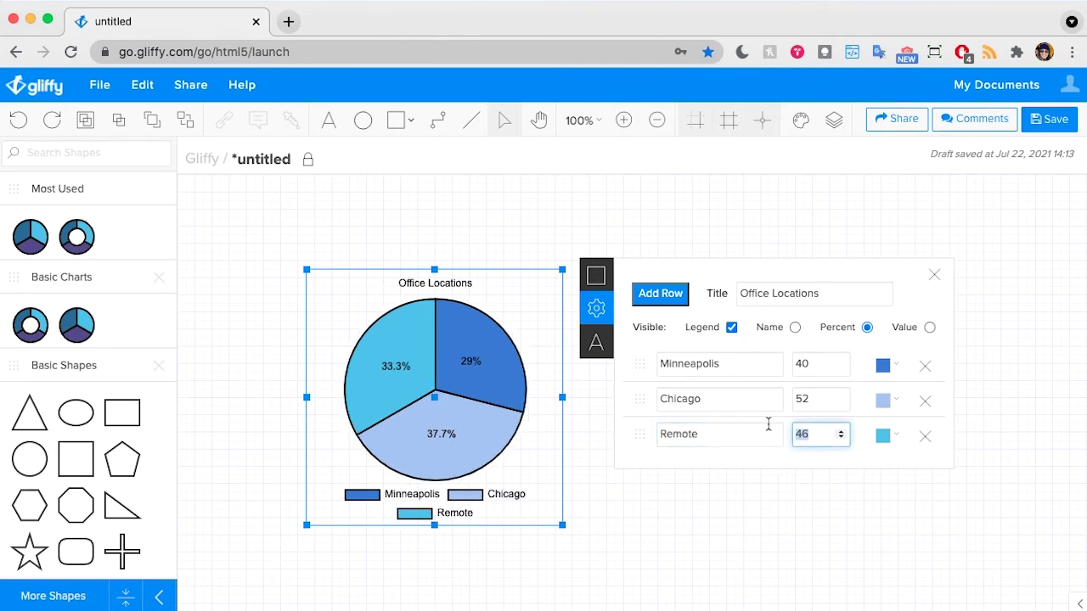
pyautogui.write('20')
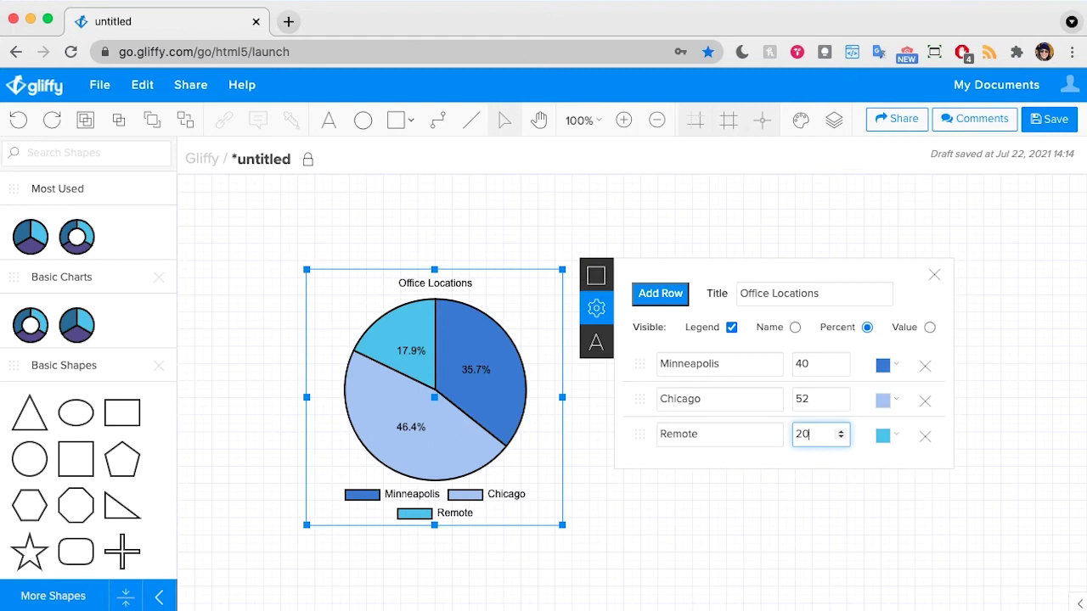
pyautogui.click(886, 436)
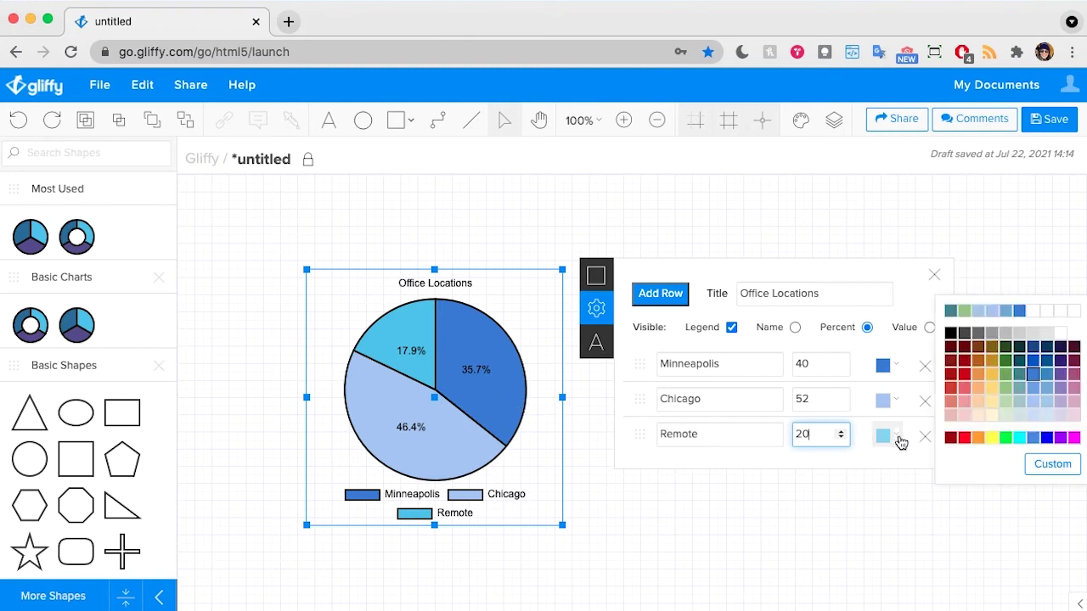
pyautogui.click(1061, 403)
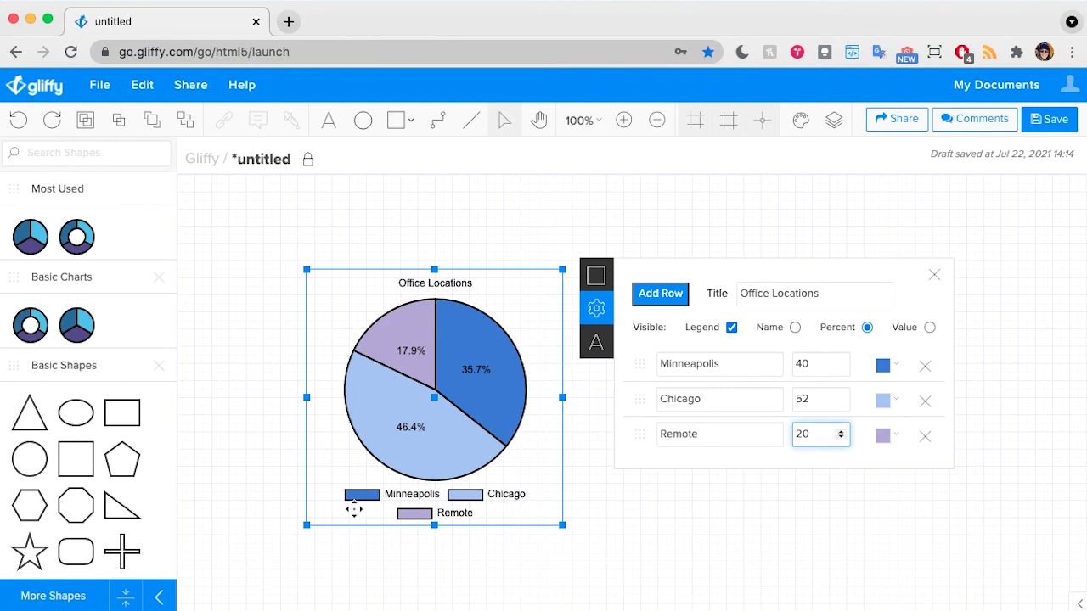
# Try name and percent labels and toggle the legend, ending with value labels.
pyautogui.click(795, 328)
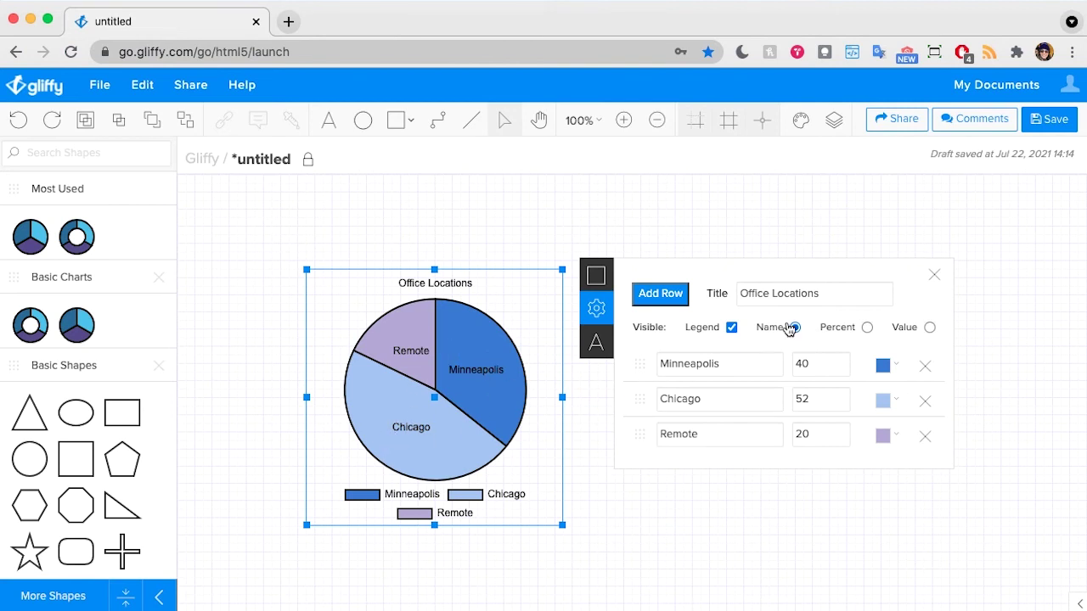
pyautogui.click(731, 328)
pyautogui.click(731, 328)
pyautogui.click(867, 327)
pyautogui.click(931, 328)
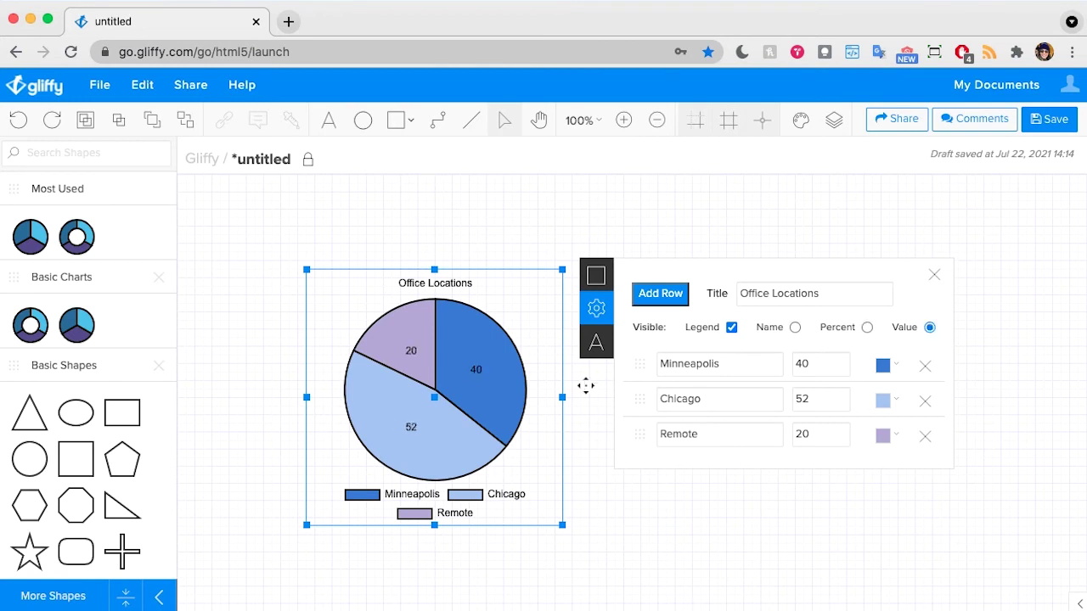
# Switch the labels back to percentages and give the pie a black 4px outline.
pyautogui.click(867, 327)
pyautogui.click(595, 275)
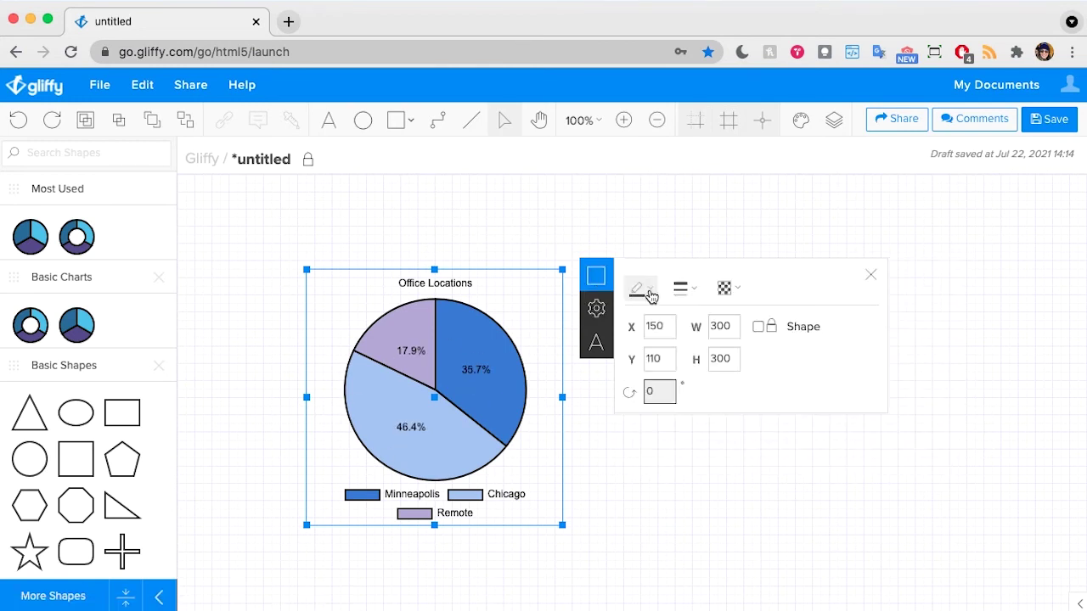
pyautogui.click(647, 289)
pyautogui.click(817, 414)
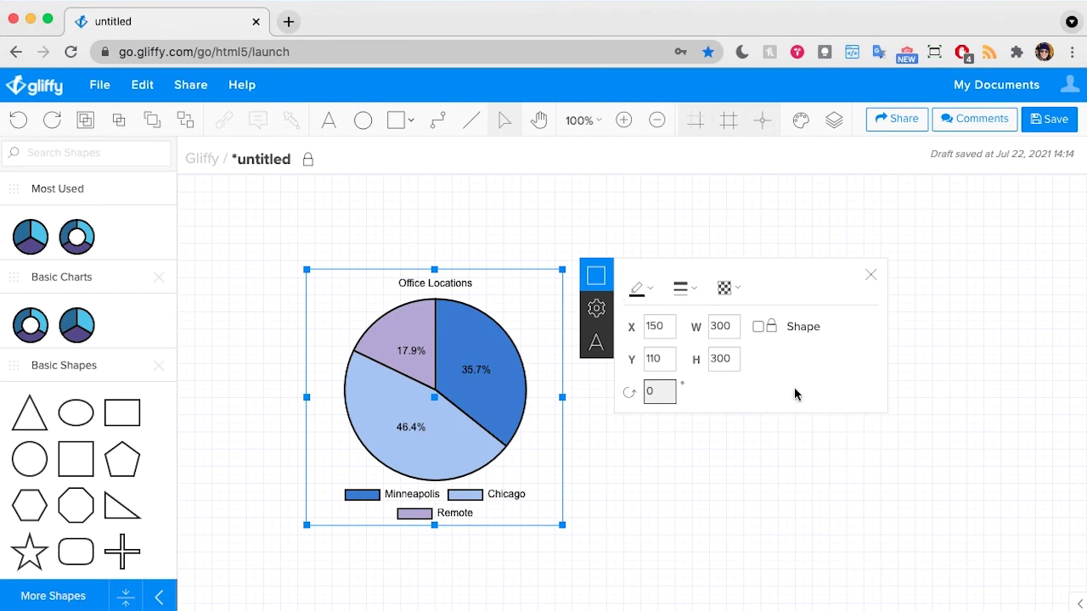
pyautogui.click(684, 289)
pyautogui.click(718, 423)
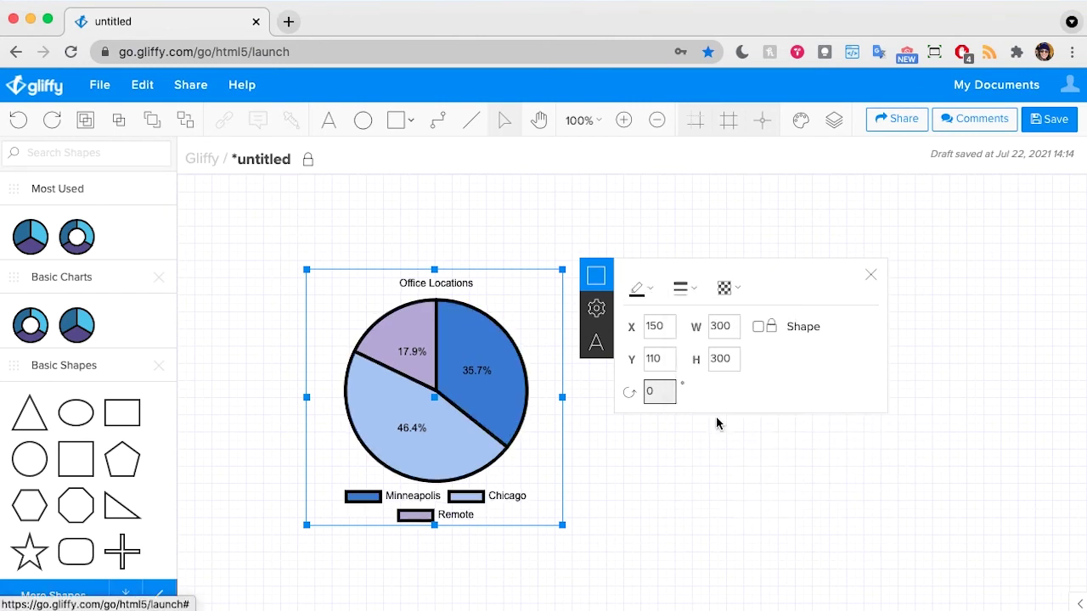
# Thin the outline to 1px, then set its colour to none and width to 3px.
pyautogui.click(688, 291)
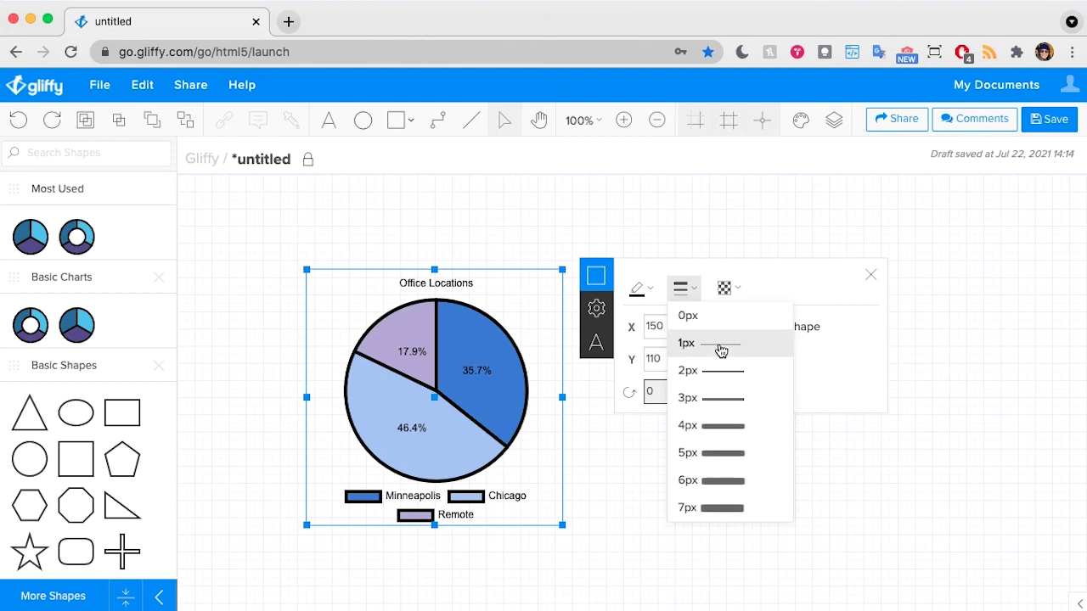
pyautogui.click(720, 348)
pyautogui.click(646, 295)
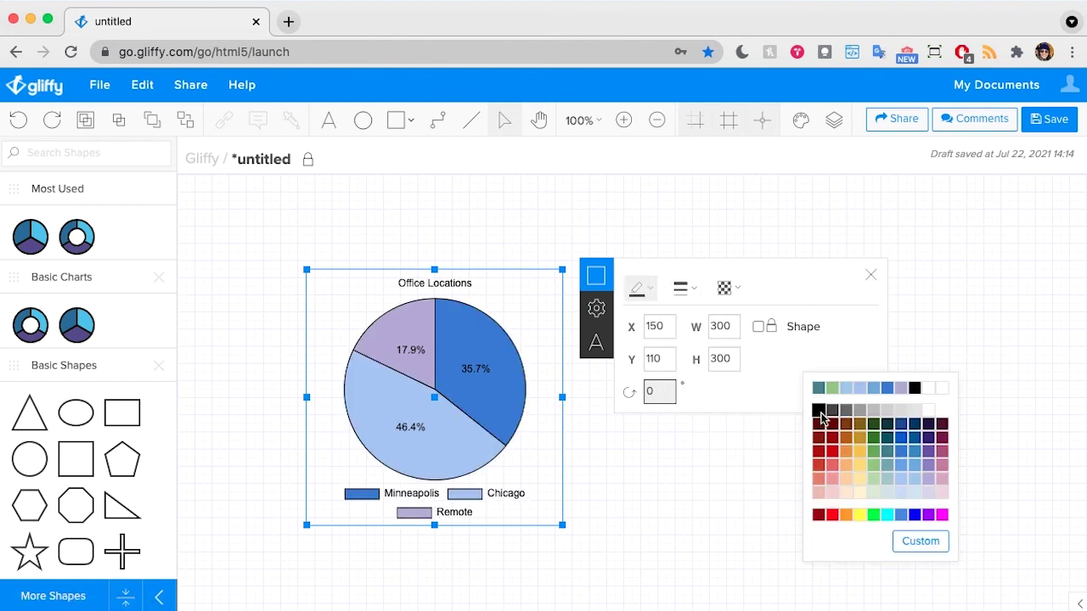
pyautogui.click(925, 412)
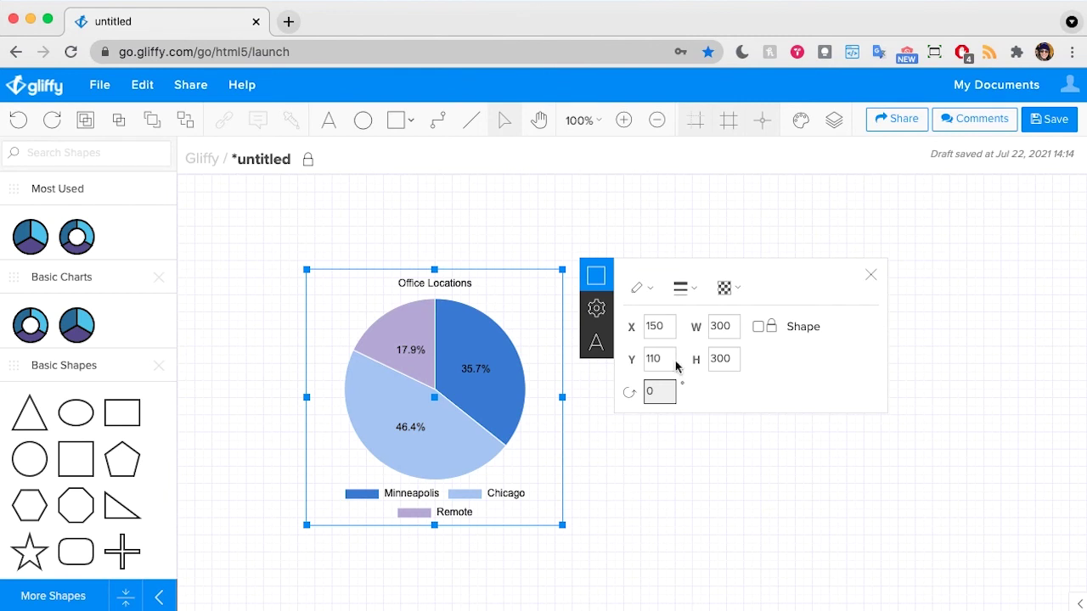
pyautogui.click(685, 289)
pyautogui.click(710, 397)
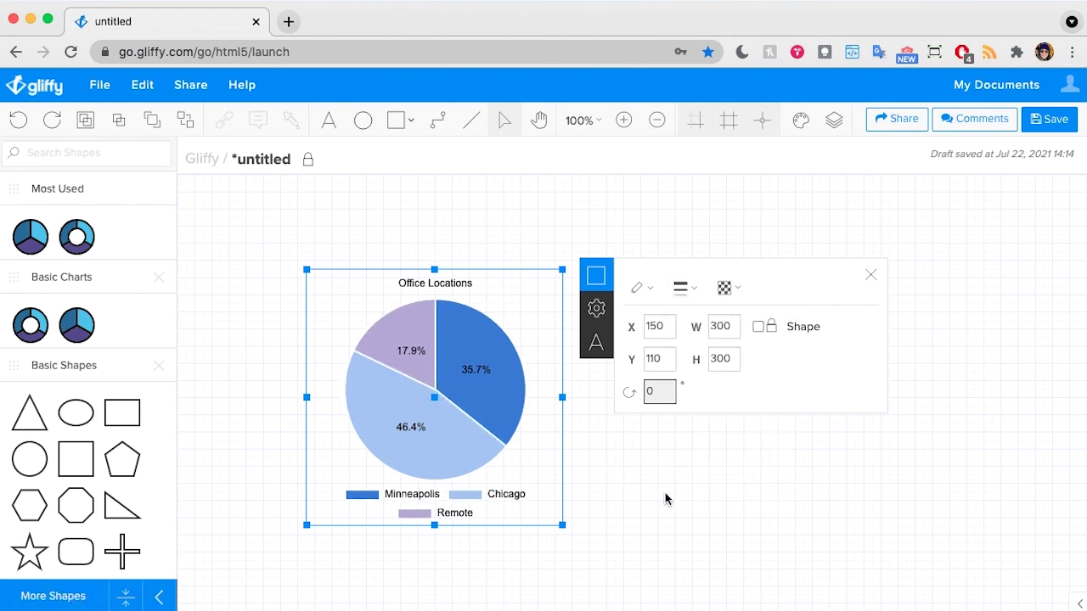
pyautogui.click(732, 435)
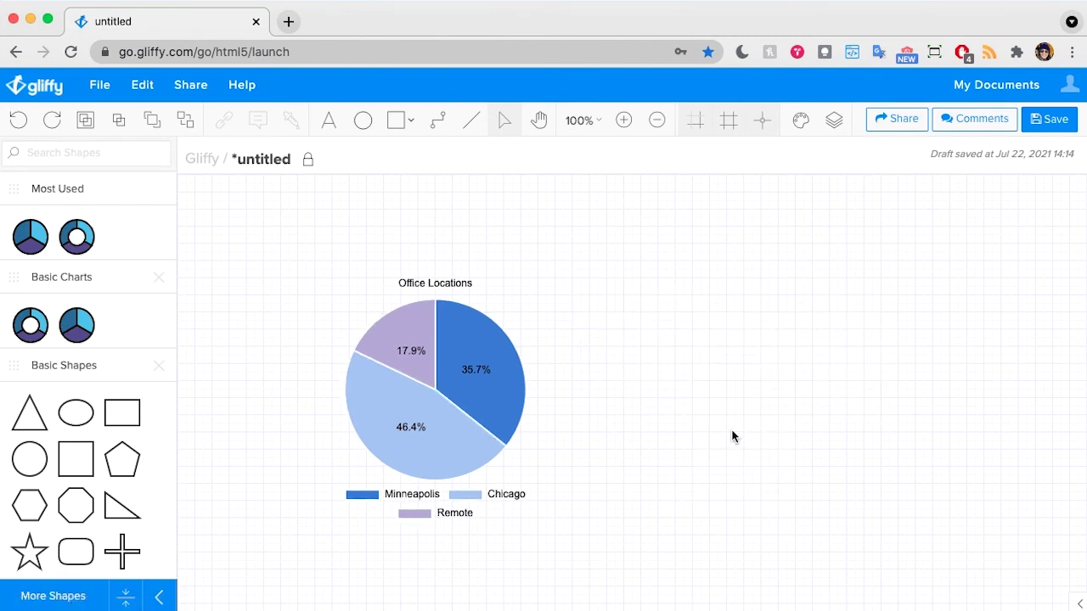